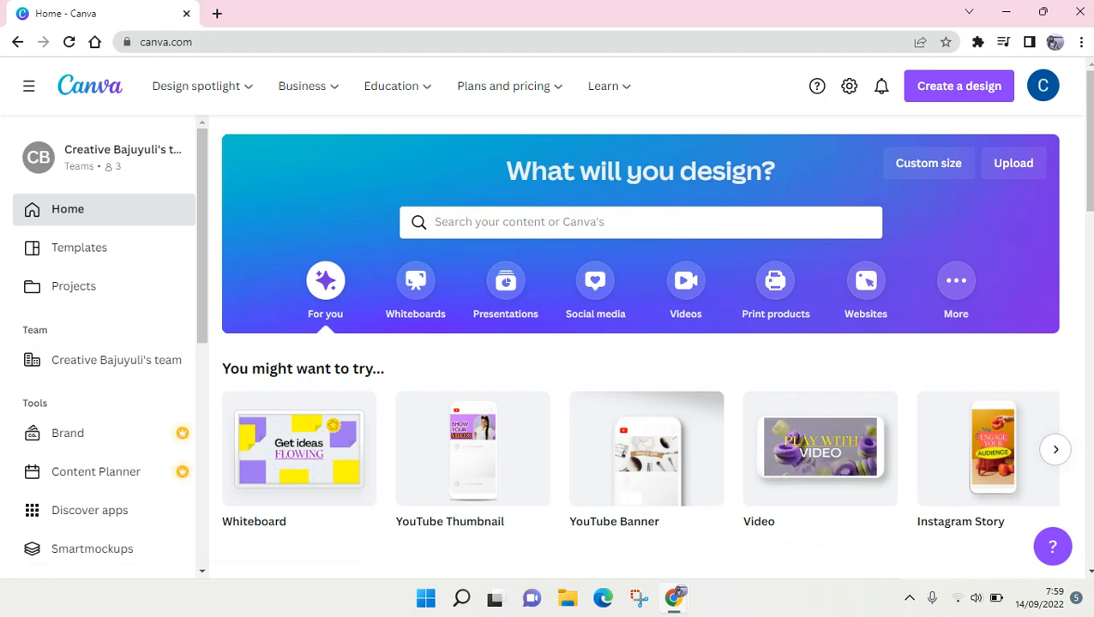
Create a blank 1920 × 1080 px video design
scroll(641, 343, down, 1)
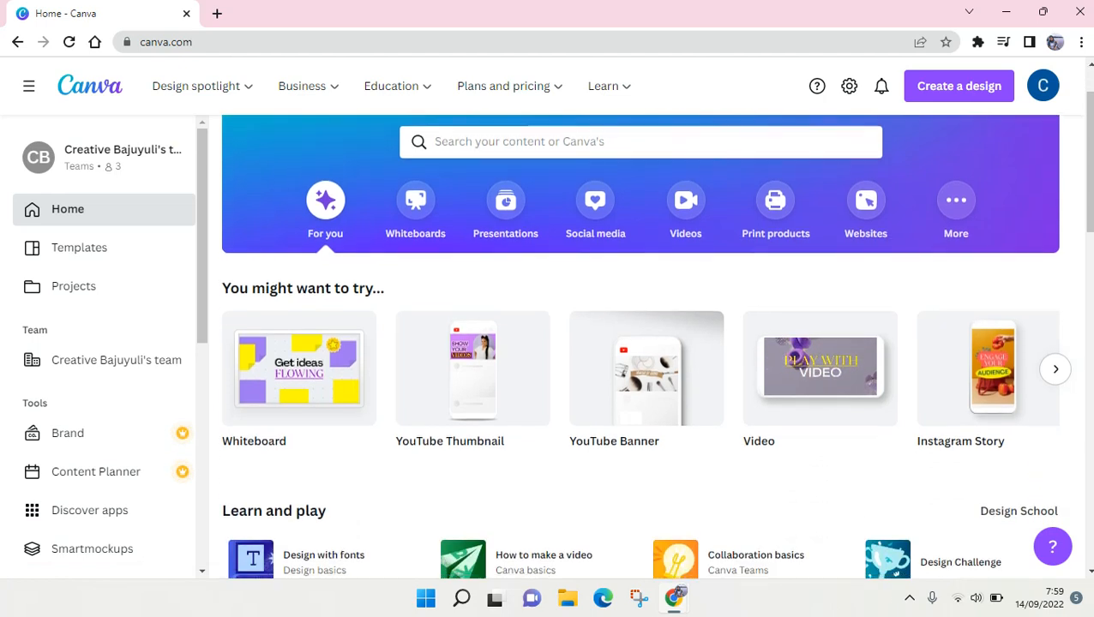
scroll(758, 369, up, 1)
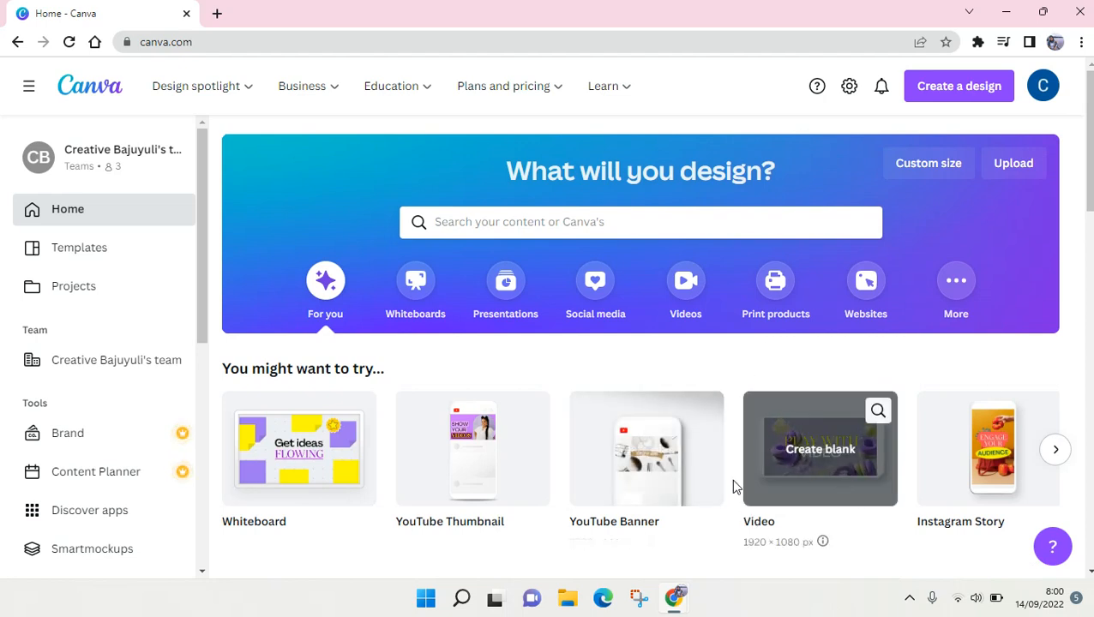
click(819, 493)
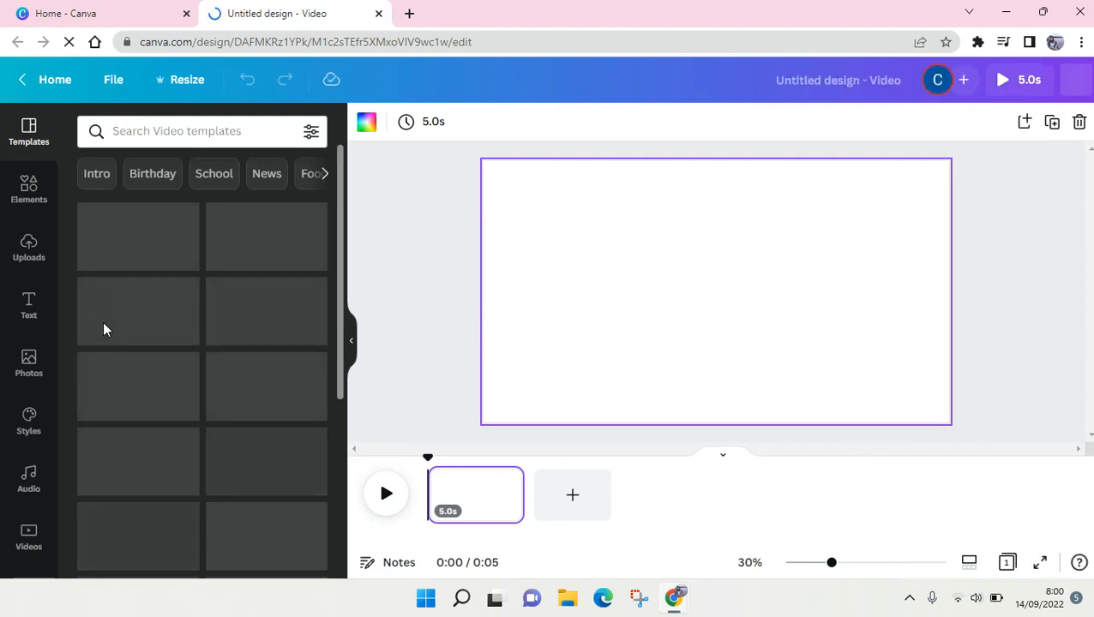
Apply the "I hope you enjoyed this video!" template with the blue background to the blank page
scroll(103, 328, down, 1)
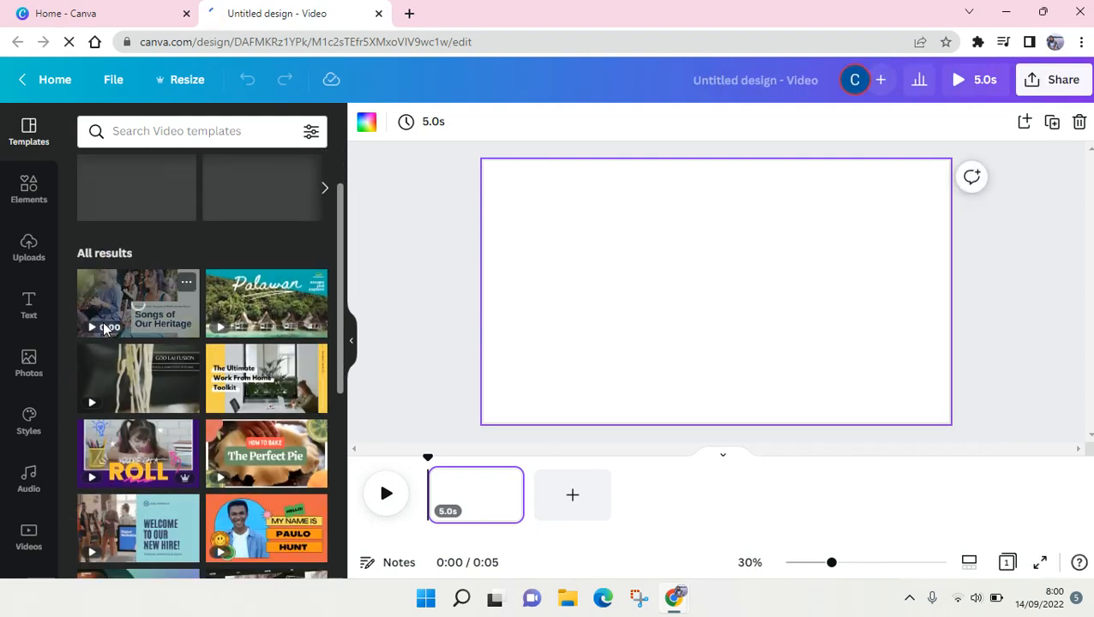
scroll(103, 328, down, 1)
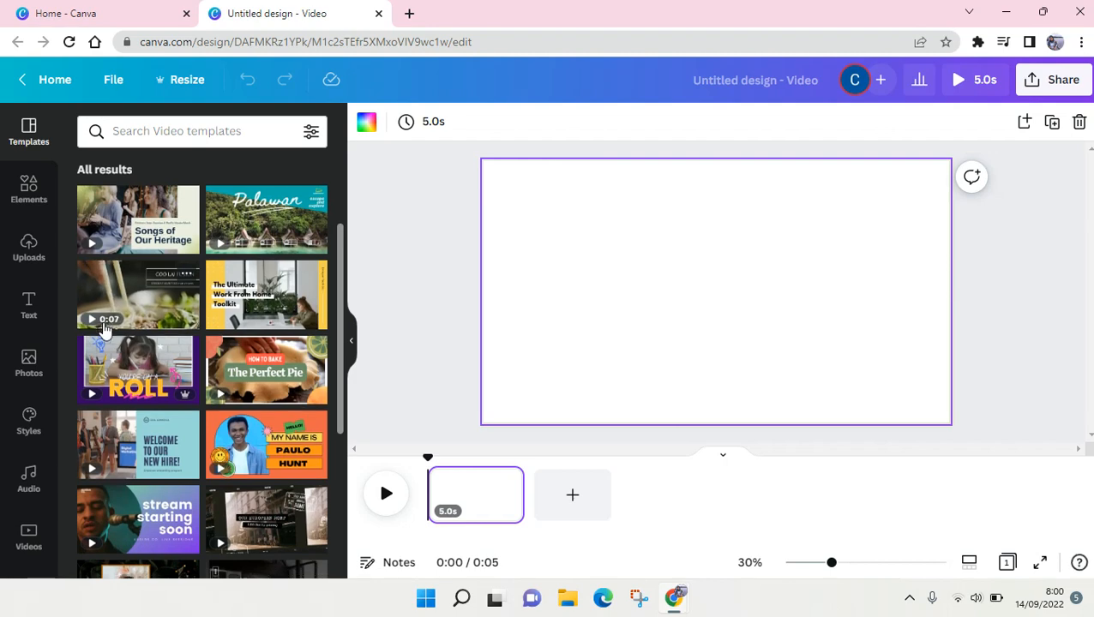
scroll(103, 328, down, 3)
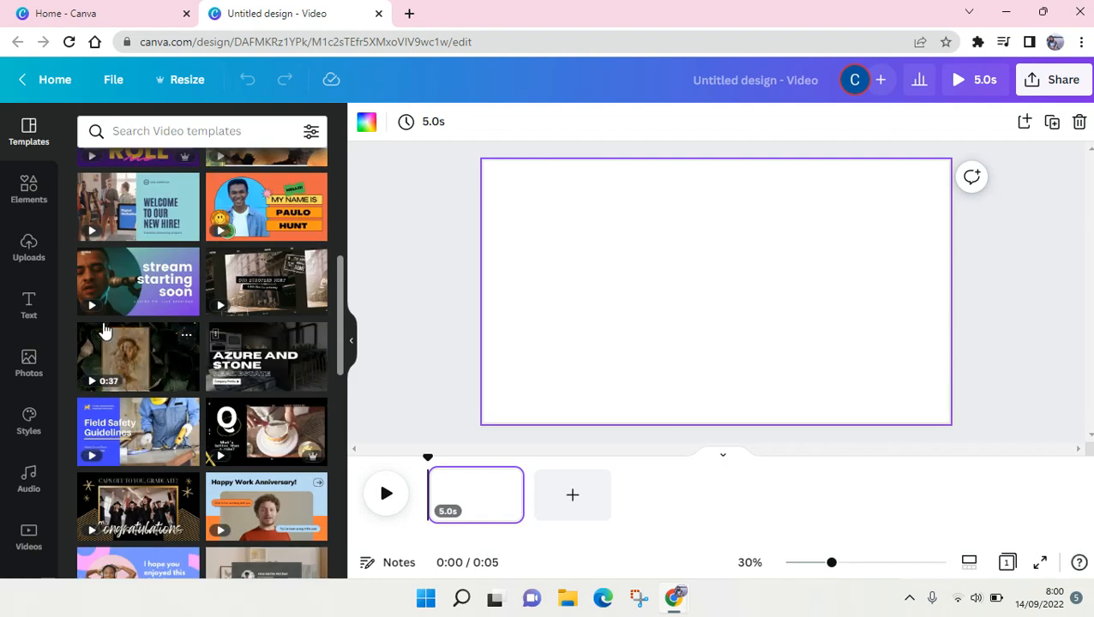
scroll(242, 440, down, 5)
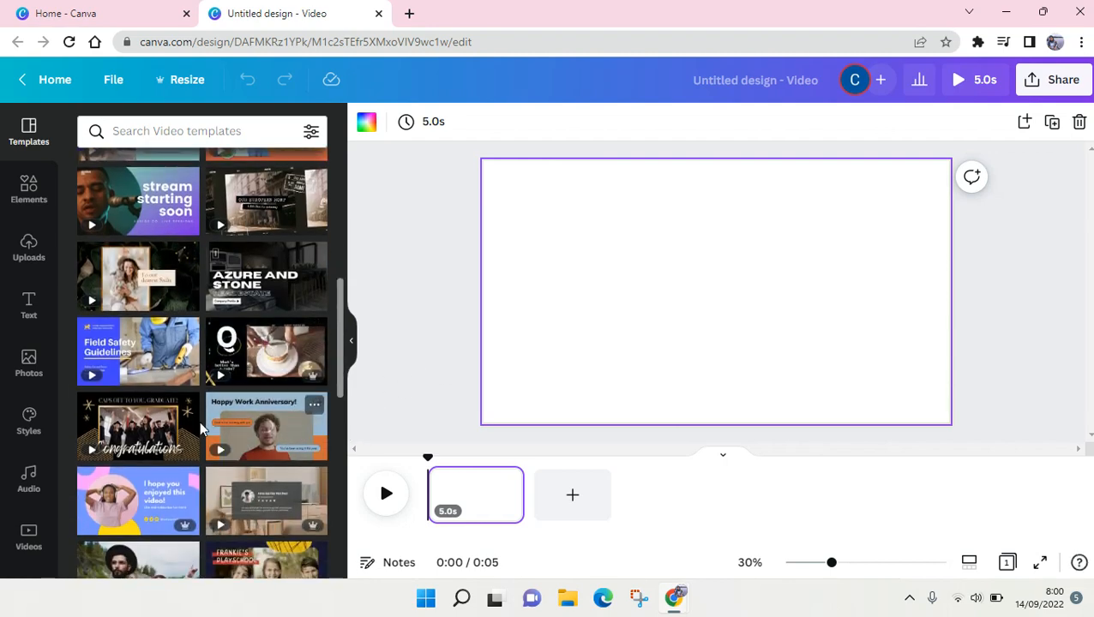
scroll(242, 440, up, 1)
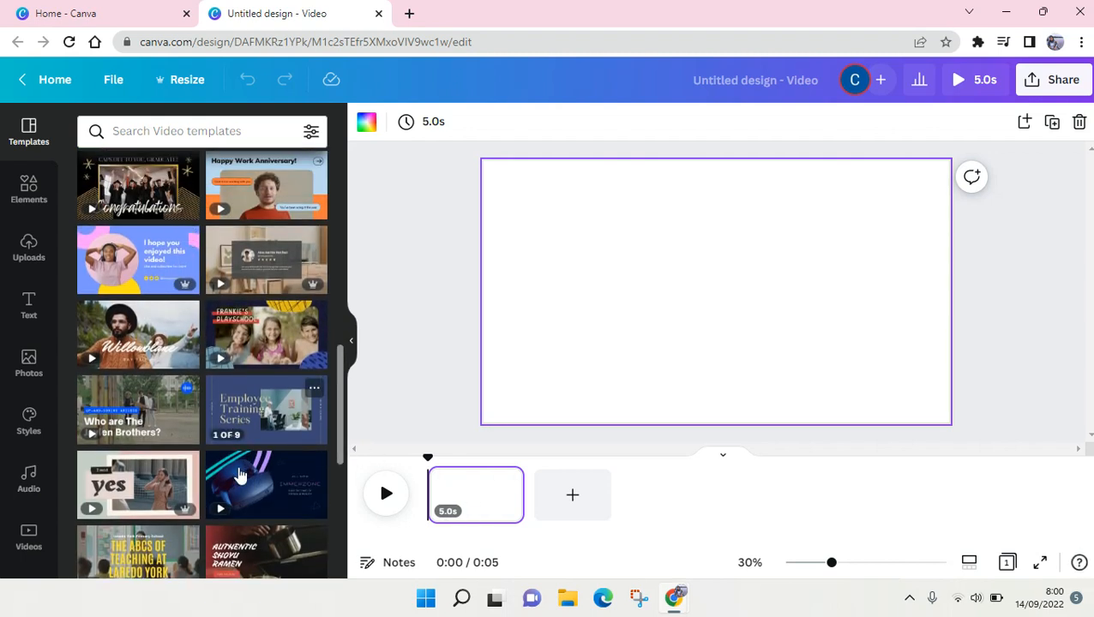
click(92, 279)
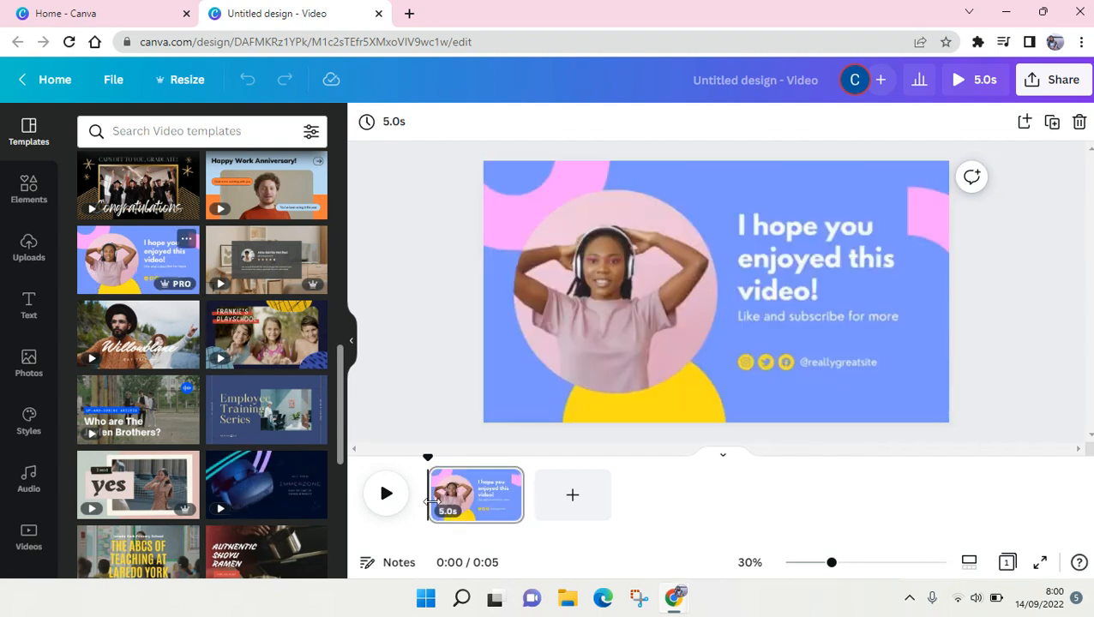
Play the page's animation, pause it, and select the video in the circular frame
click(389, 498)
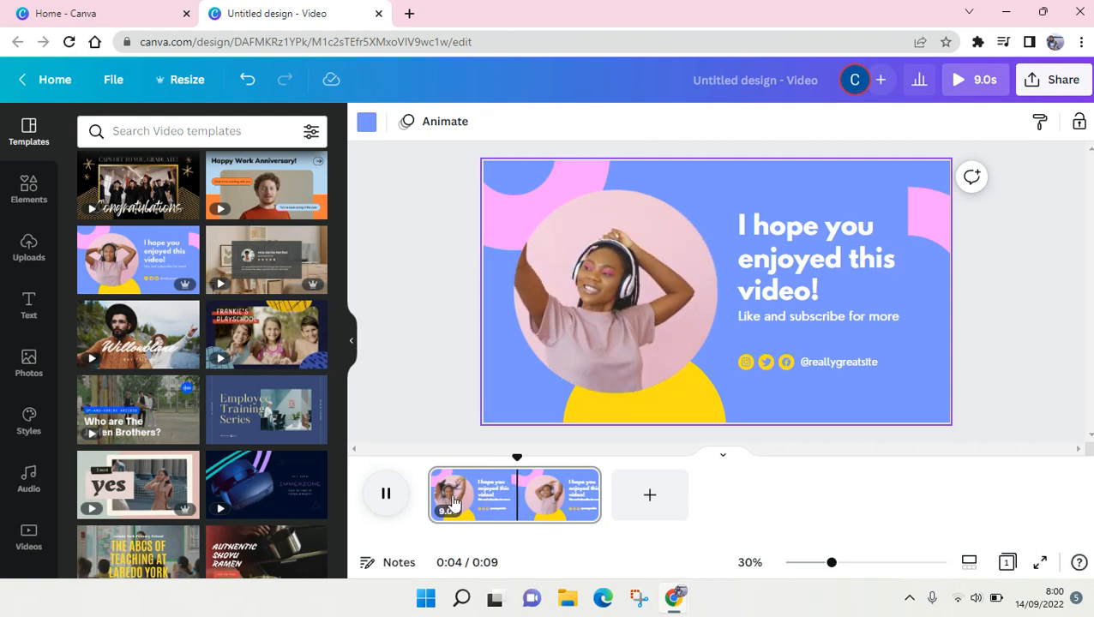
click(386, 494)
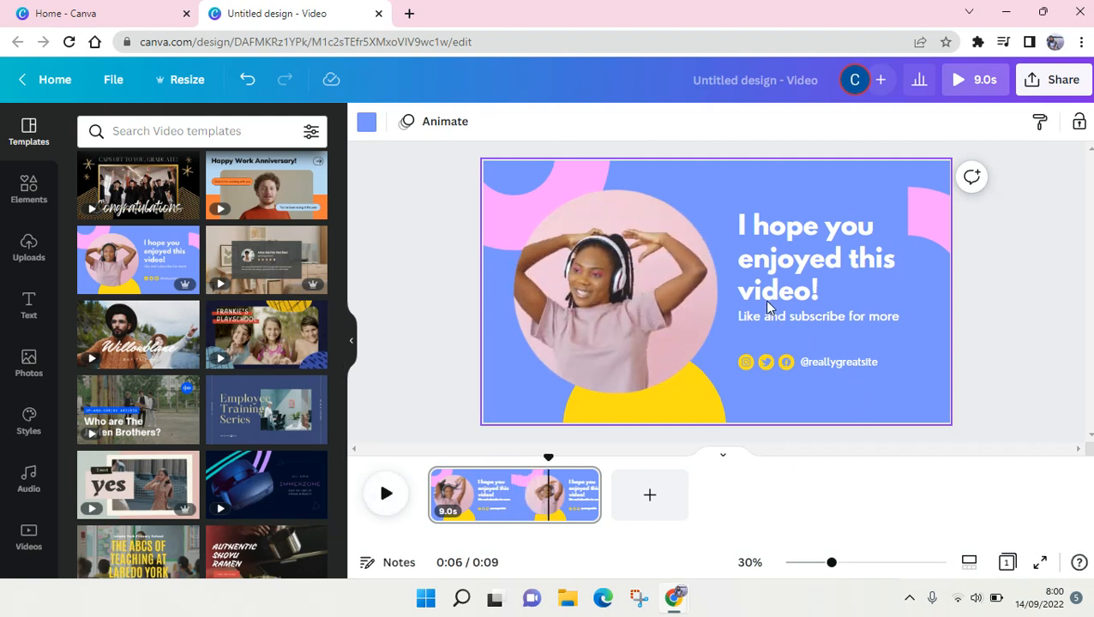
click(657, 269)
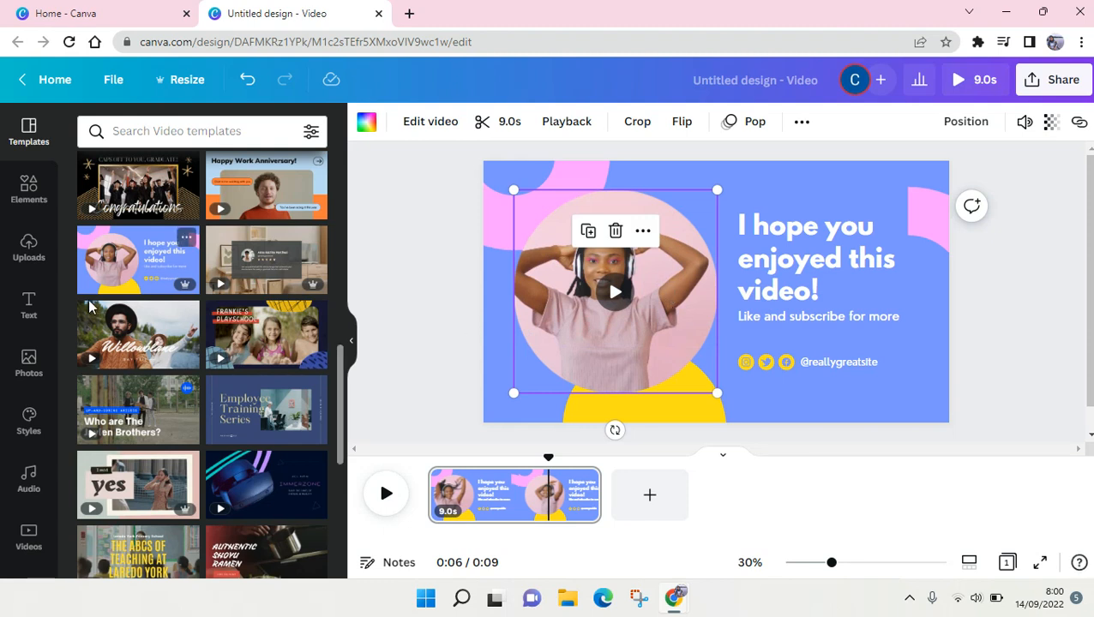
Browse the available content sources and look at the logos stored in the brand kit
scroll(41, 496, down, 1)
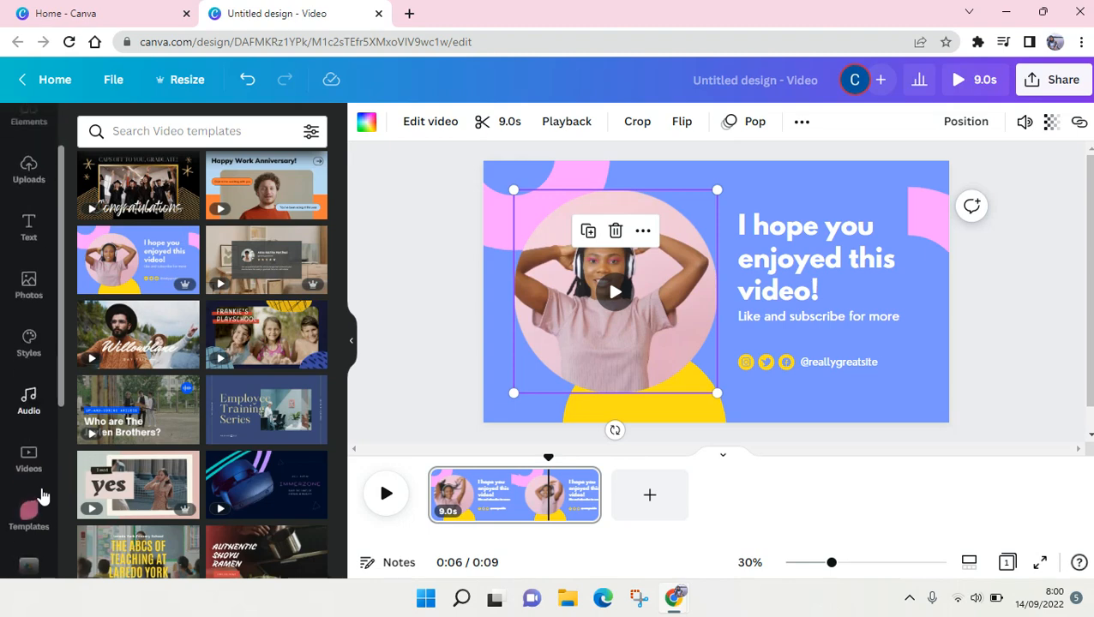
scroll(41, 495, up, 1)
scroll(42, 496, down, 2)
scroll(41, 495, down, 3)
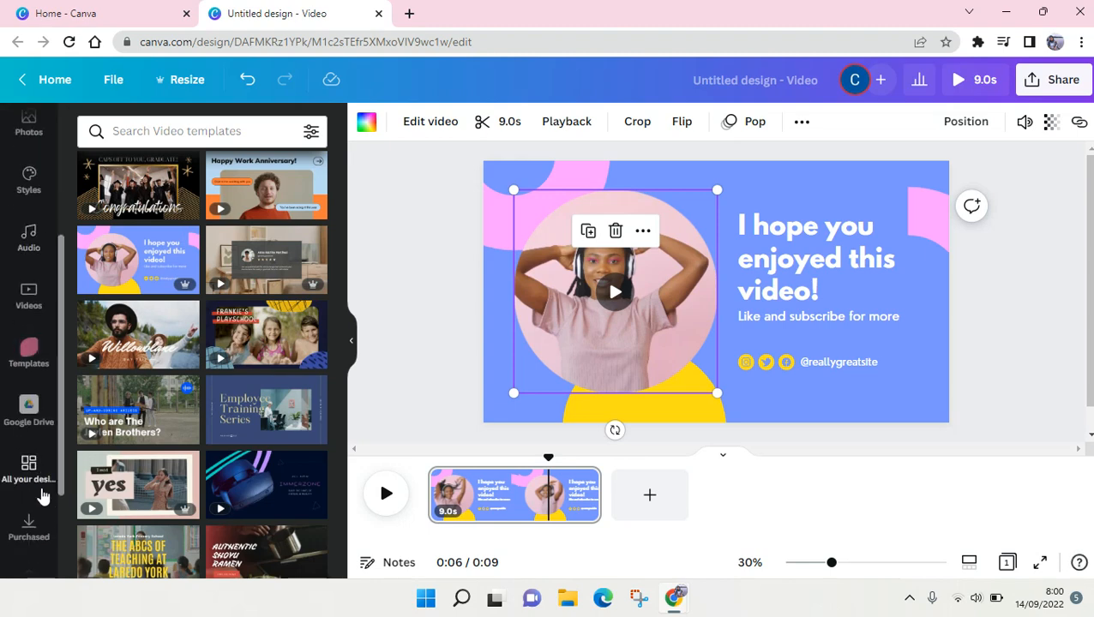
click(41, 496)
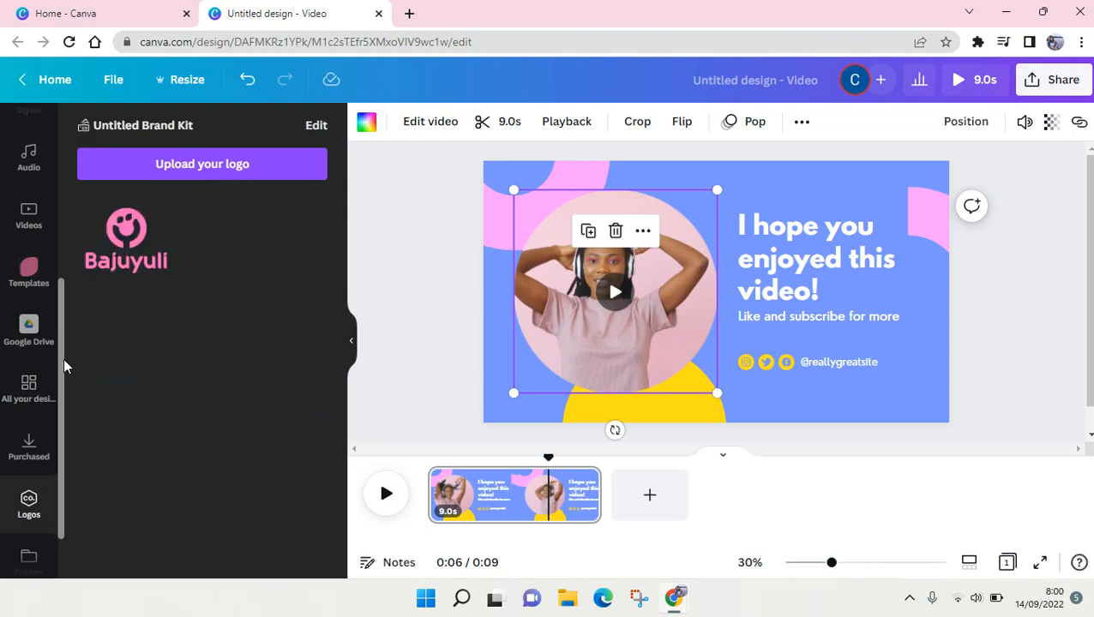
scroll(32, 313, up, 3)
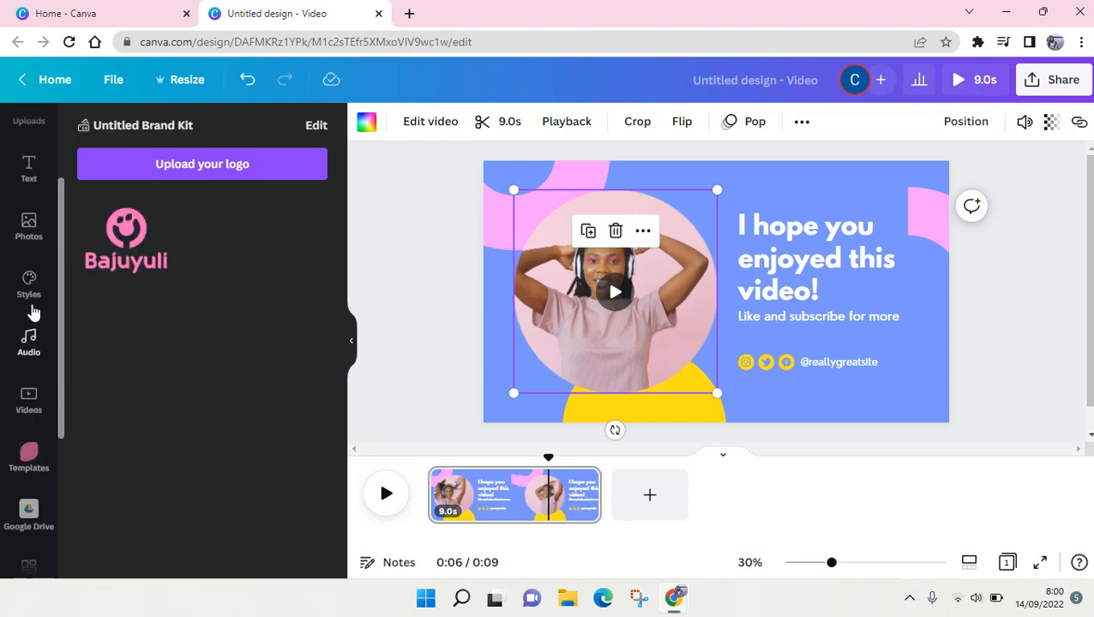
scroll(32, 314, up, 2)
Search the elements library for "logo"
click(28, 184)
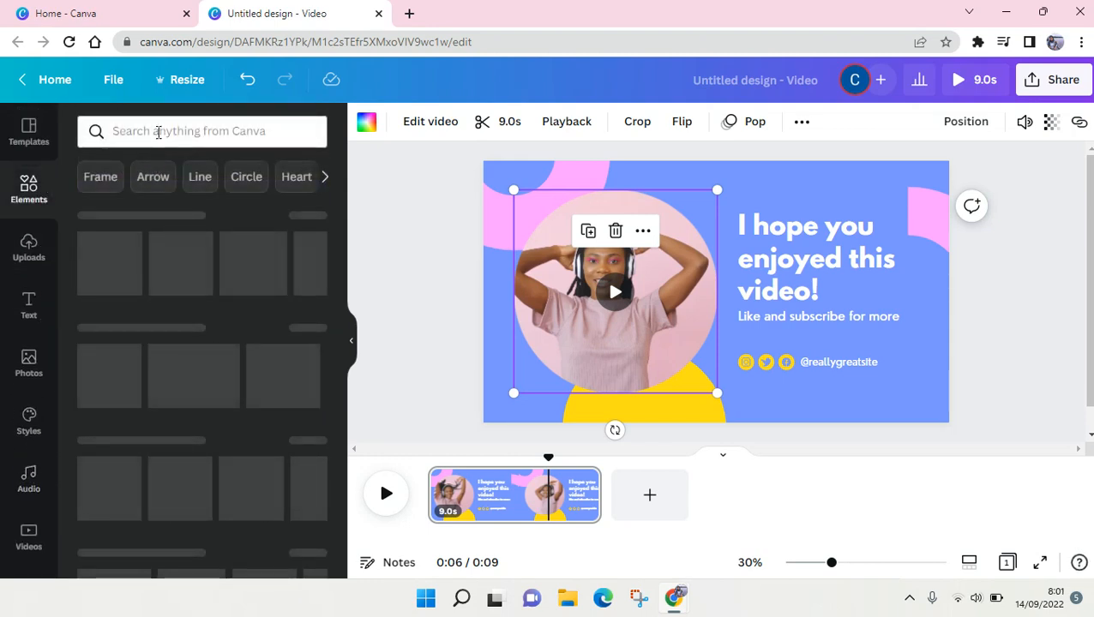
click(158, 131)
text(logo)
key(Return)
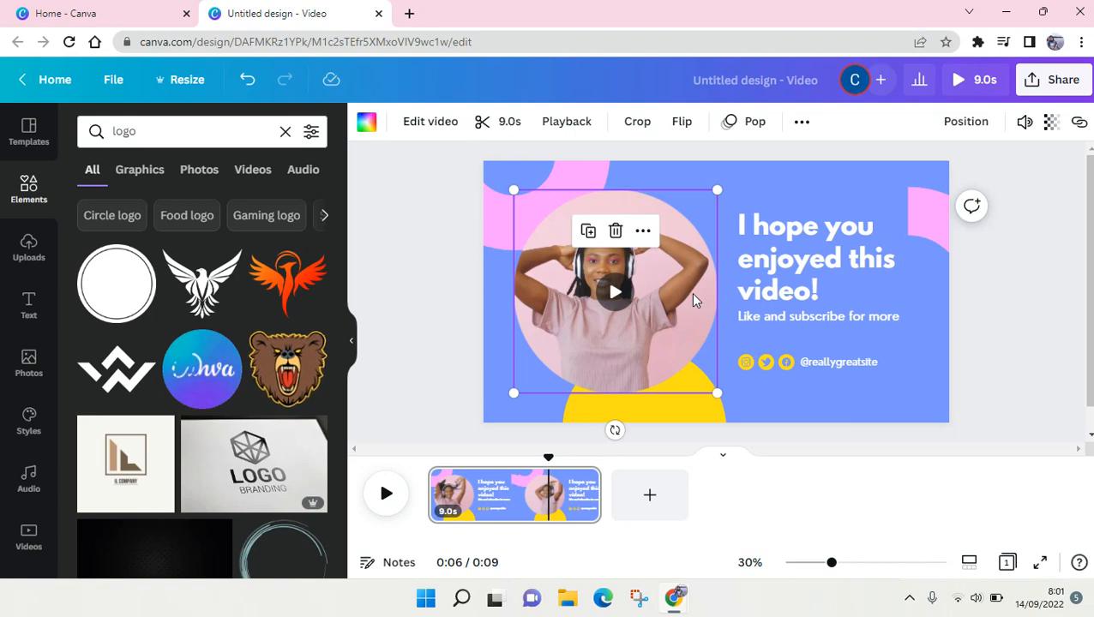
Remove the circular video and its frame, and put the animated round Canva logo in their place
click(619, 232)
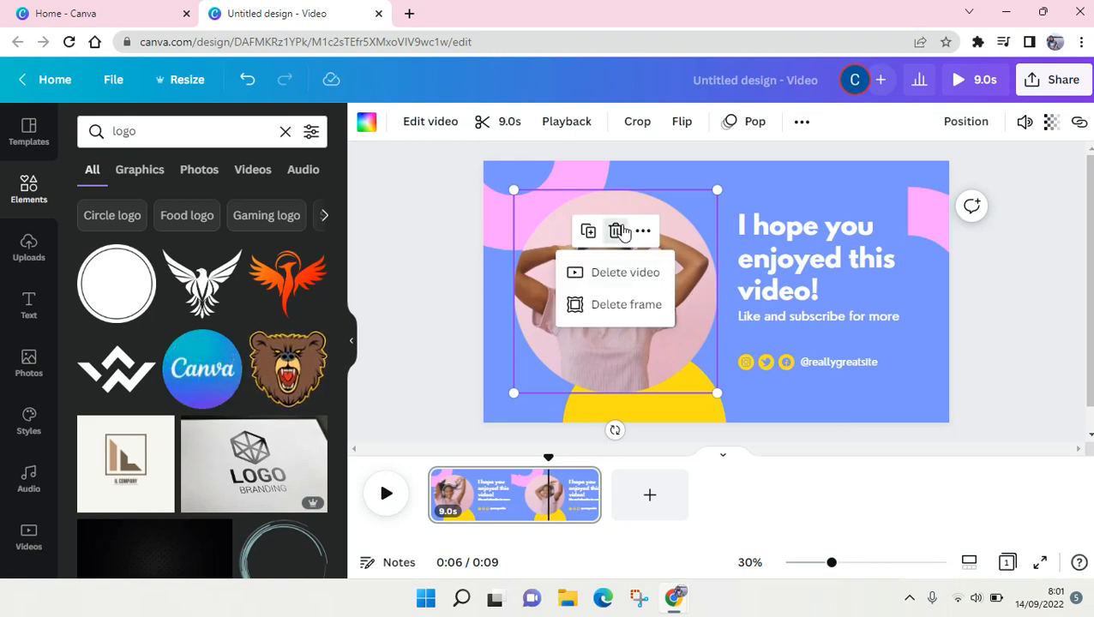
click(605, 279)
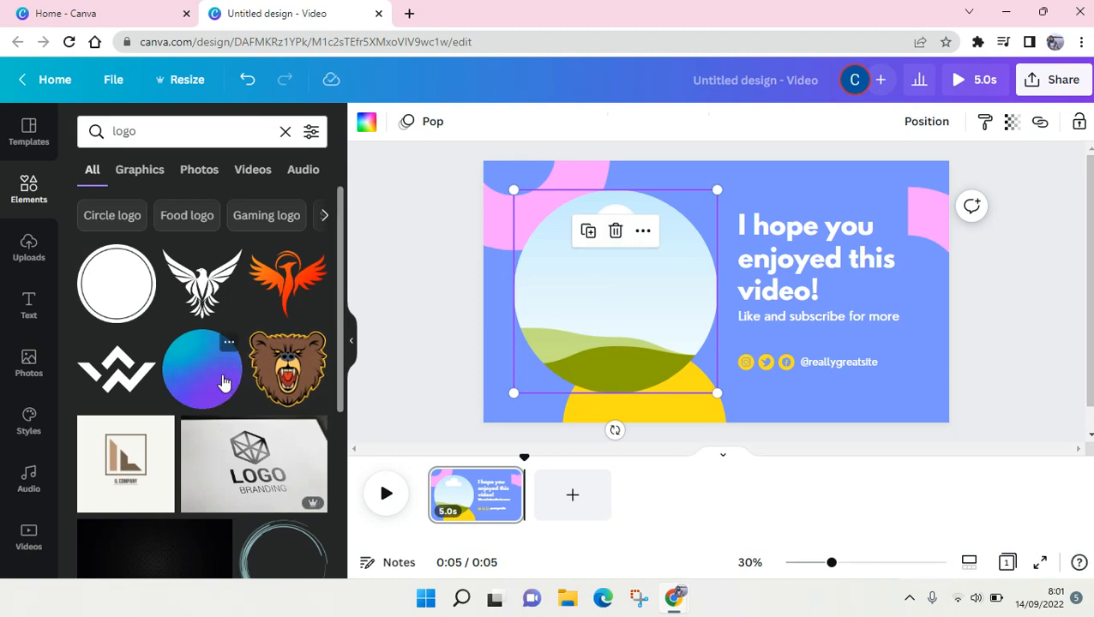
scroll(223, 382, down, 3)
scroll(221, 384, down, 3)
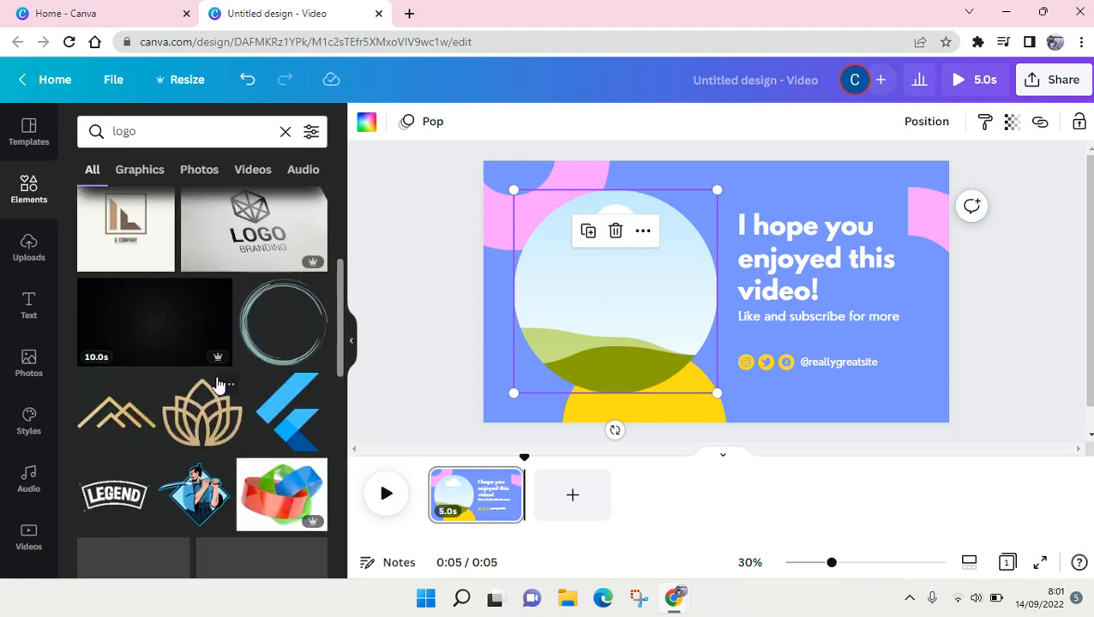
scroll(218, 385, up, 3)
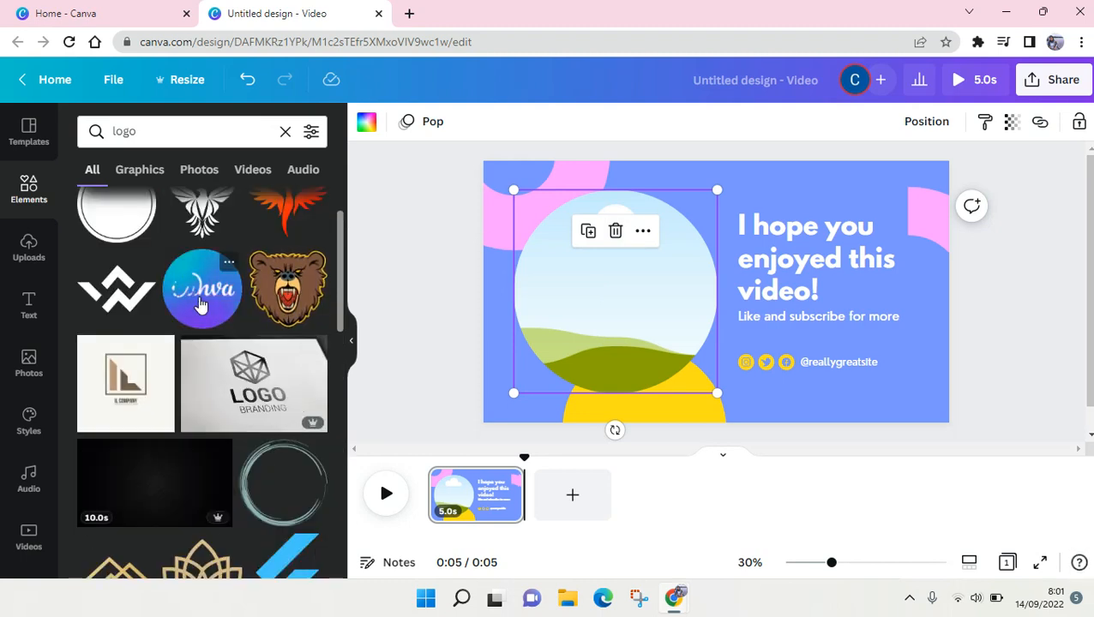
drag(200, 305, 617, 272)
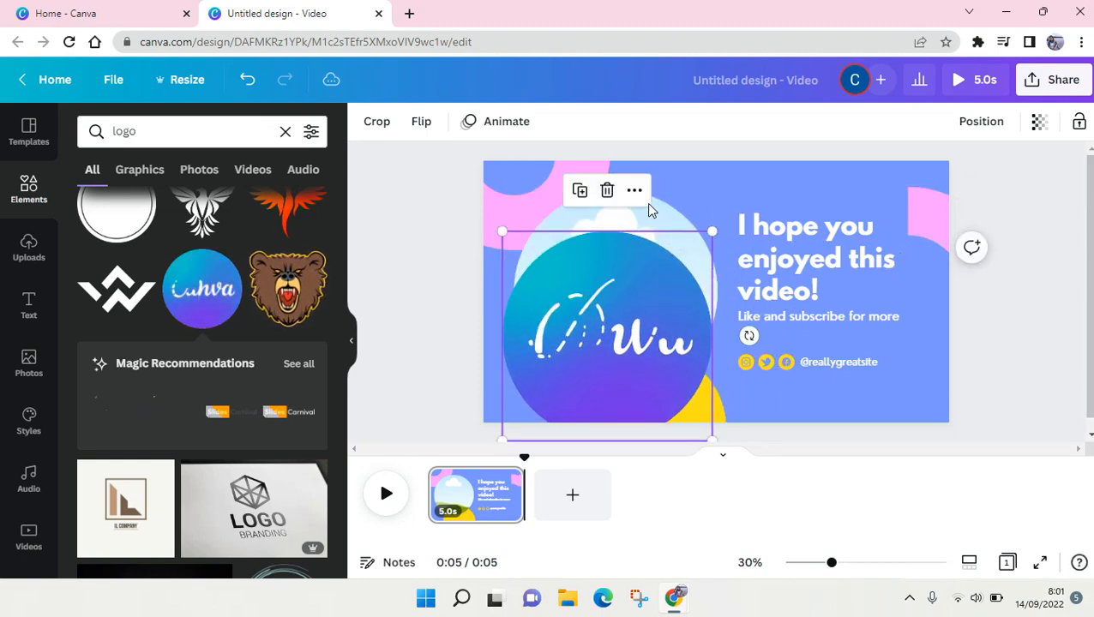
click(619, 311)
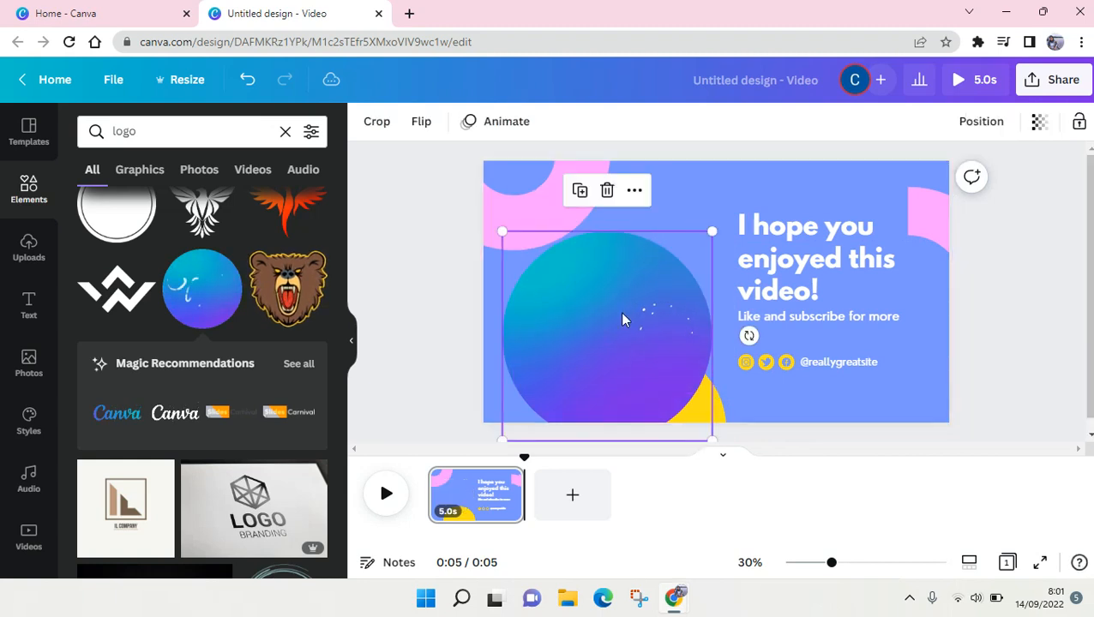
drag(613, 359, 613, 343)
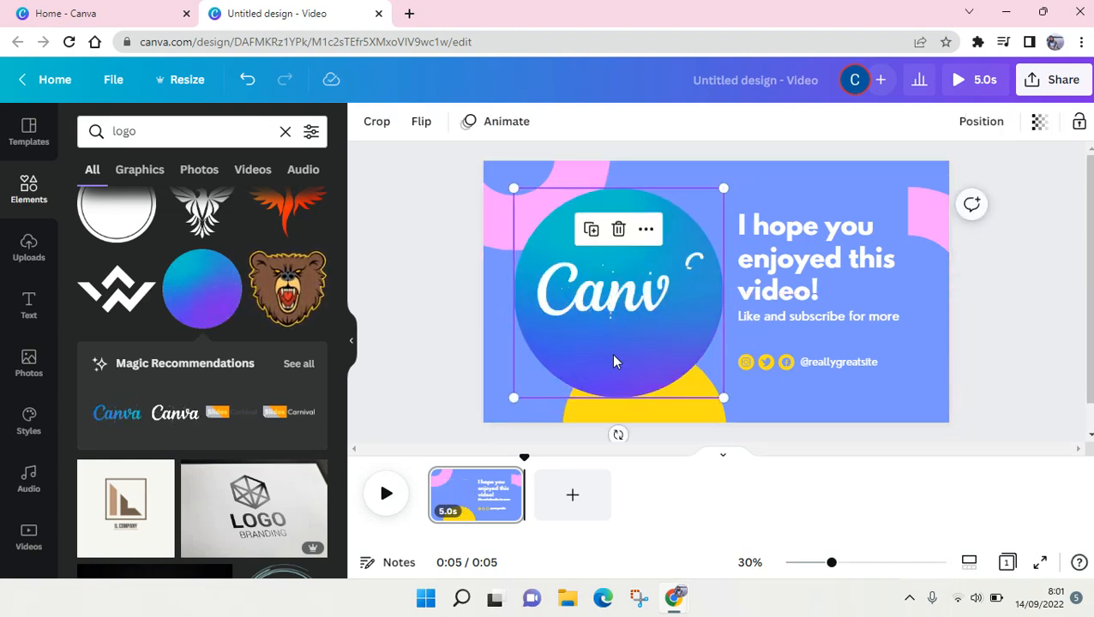
Replace the headline with "Thank You for Watching" and widen its text box so it fits on two lines
click(858, 250)
click(829, 338)
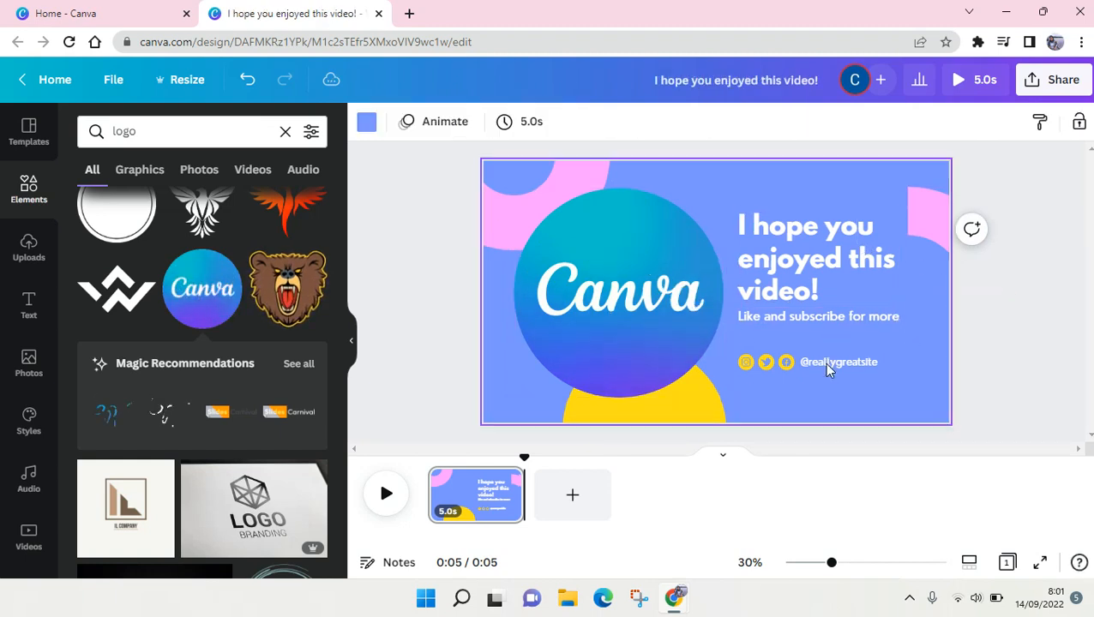
click(801, 264)
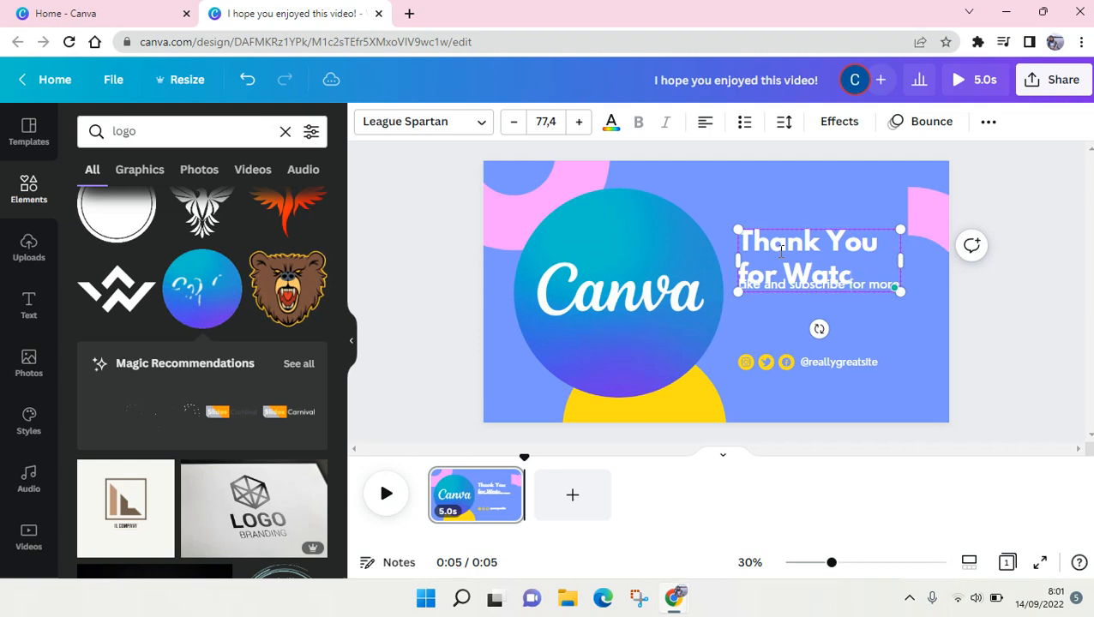
text(hing)
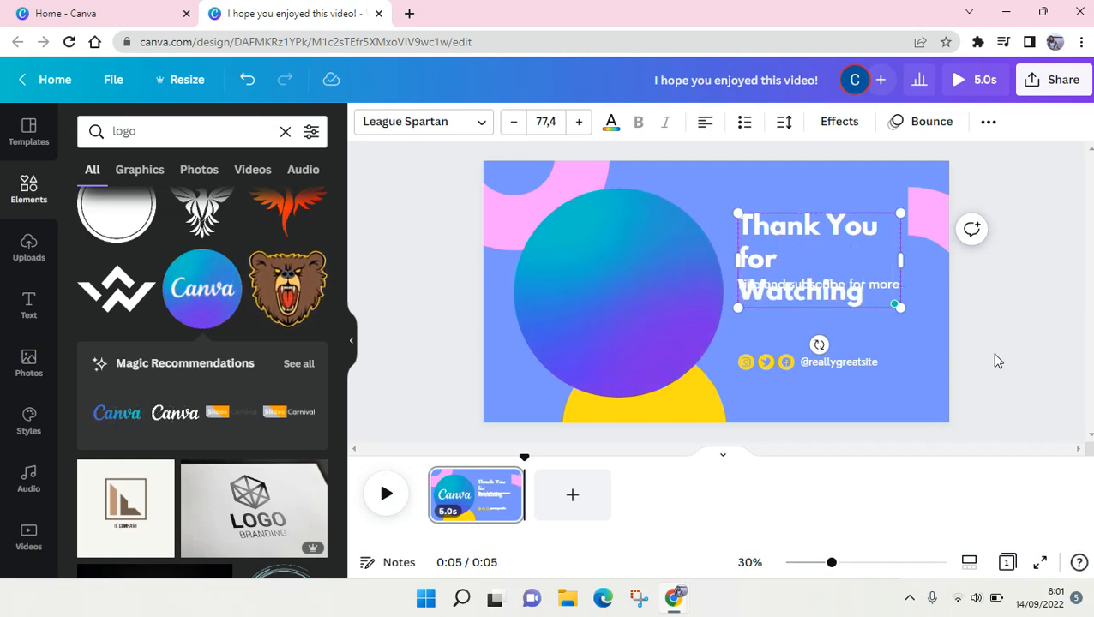
mouse_move(819, 291)
mouse_down()
mouse_move(821, 267)
mouse_move(829, 305)
mouse_up()
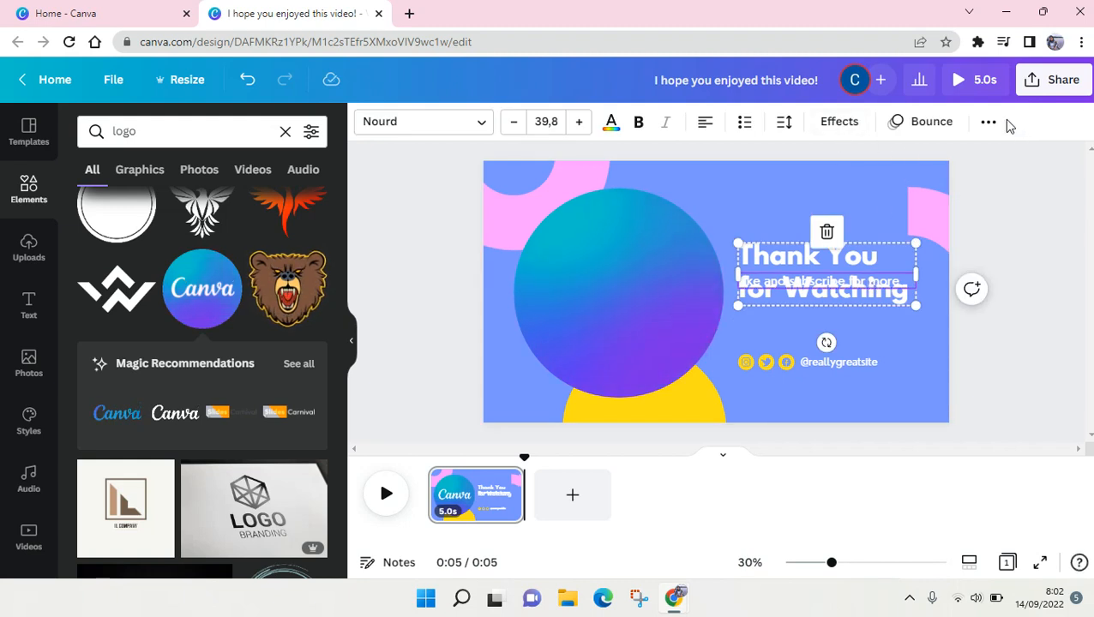
Ungroup the headline from the subtitle and move it up so the two texts no longer overlap
click(988, 122)
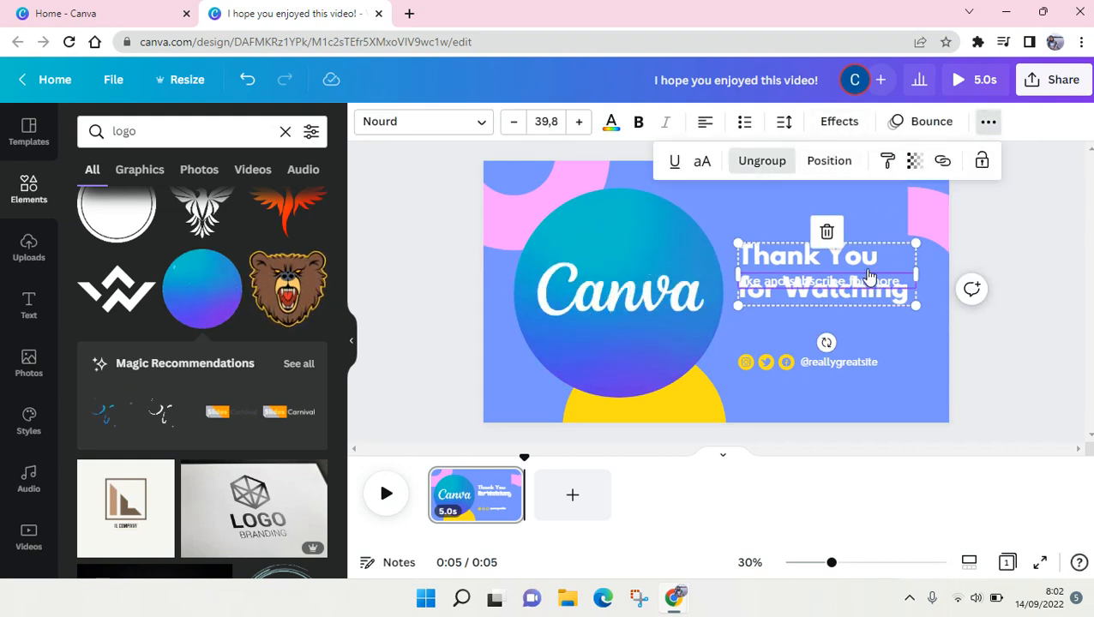
mouse_move(869, 274)
mouse_down()
mouse_move(854, 274)
mouse_move(860, 242)
mouse_move(861, 274)
mouse_up()
click(814, 319)
Group the headline with the "Like and subscribe for more" line and move the group down toward the social handle
drag(730, 180, 774, 297)
click(988, 123)
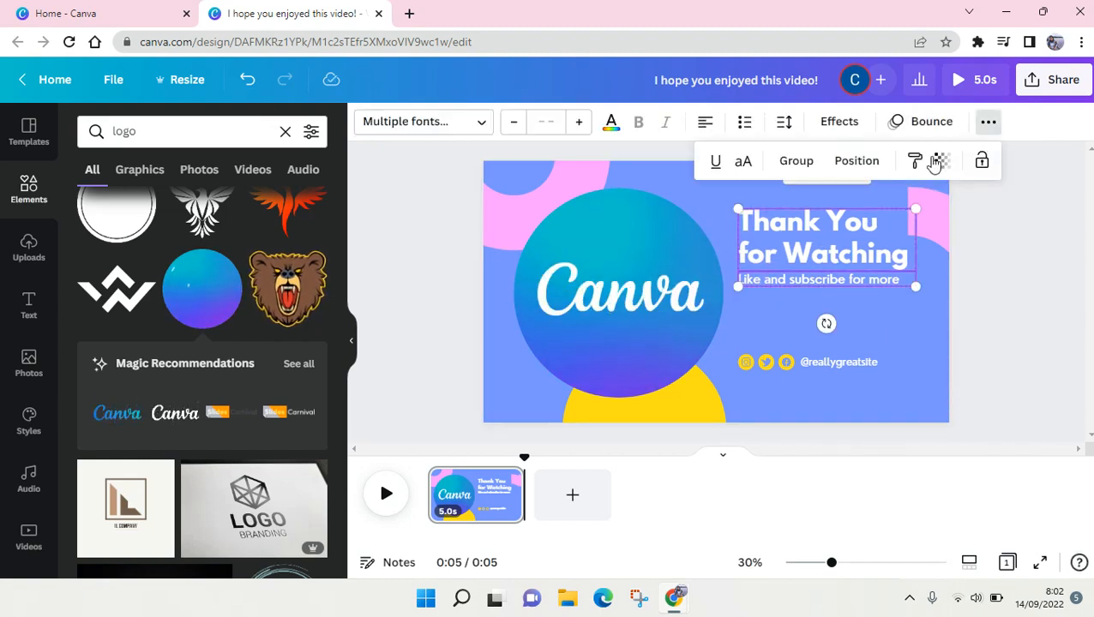
click(785, 163)
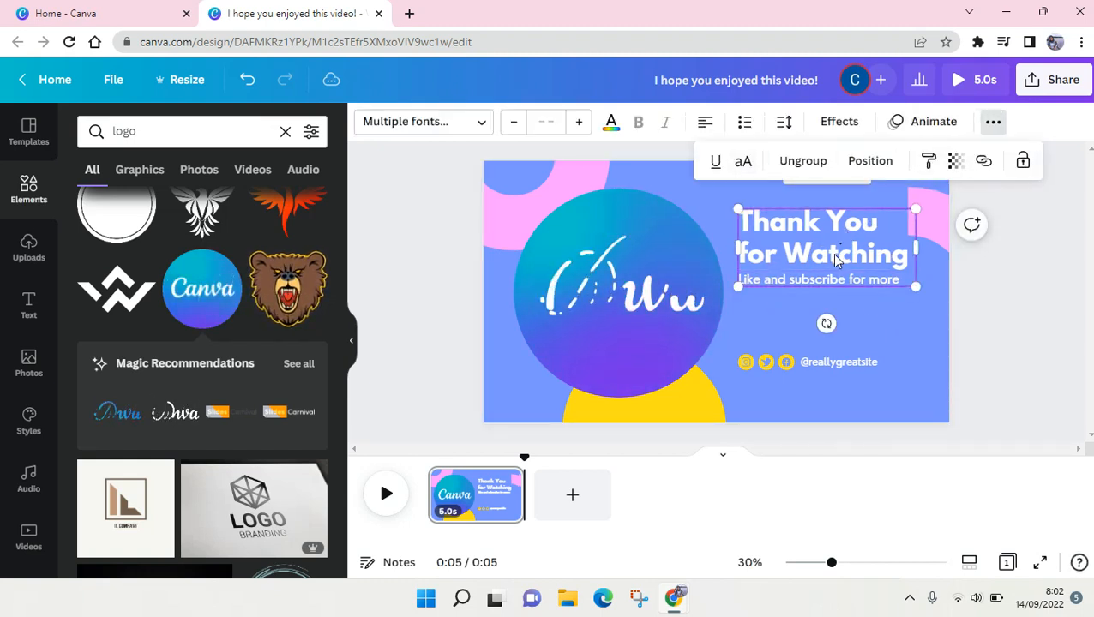
drag(836, 272, 836, 304)
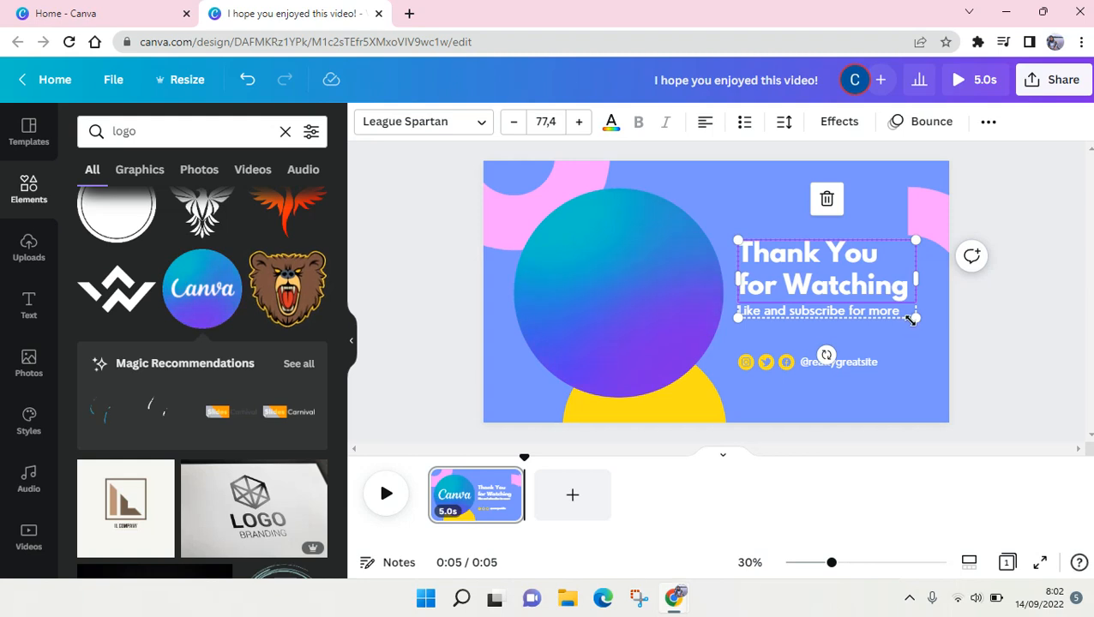
Enlarge the grouped headline and subtitle slightly and reposition them between the logo and the page edge
drag(911, 320, 944, 330)
drag(892, 285, 885, 295)
click(894, 382)
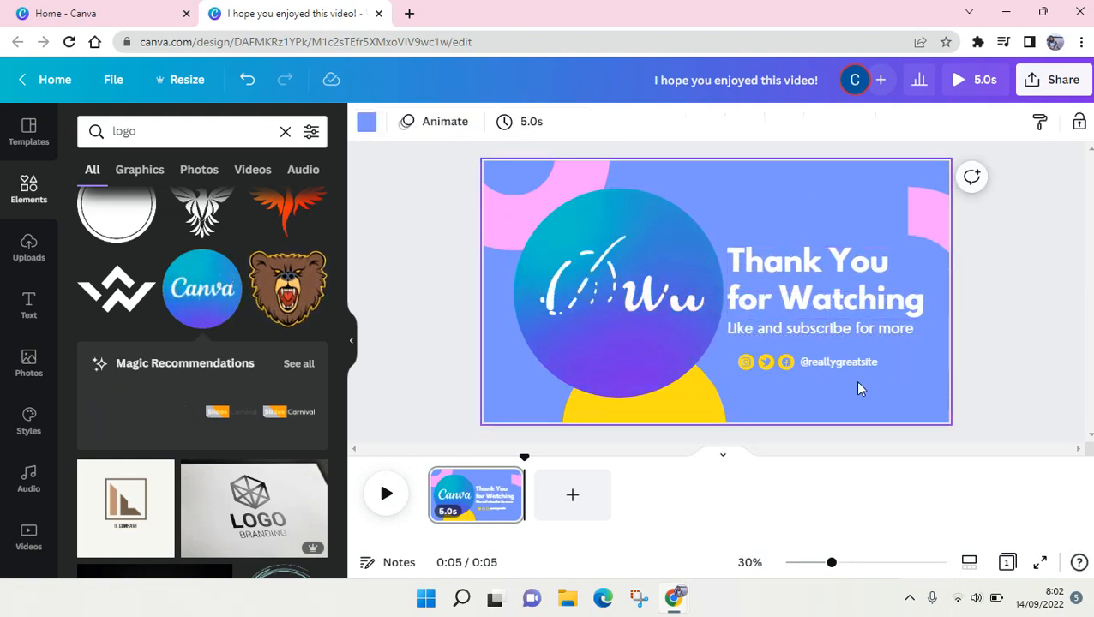
click(842, 362)
click(836, 363)
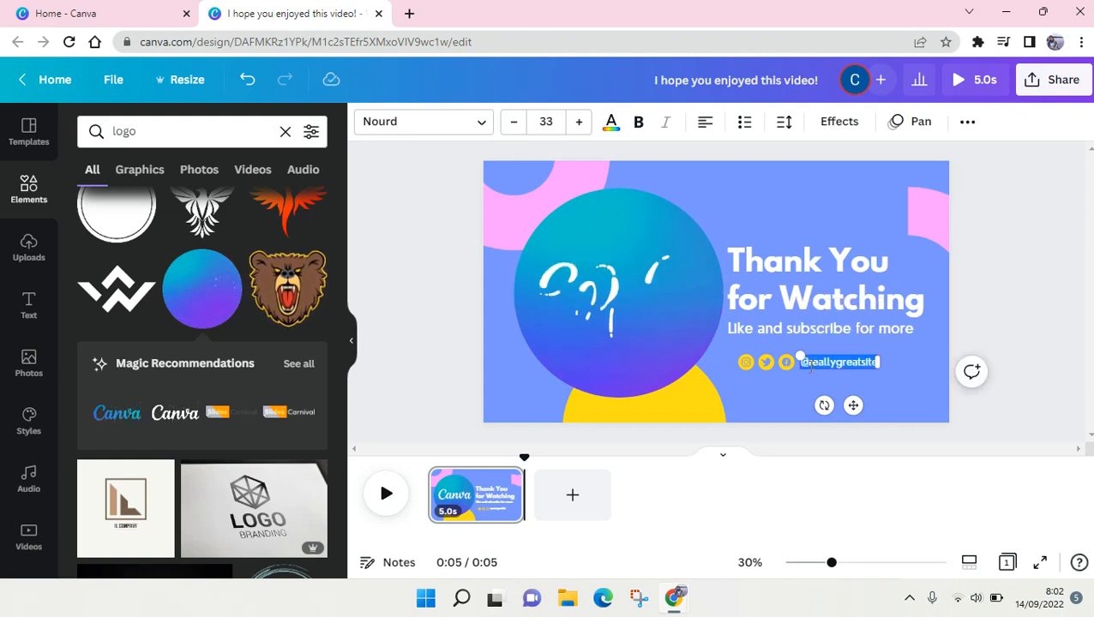
click(805, 364)
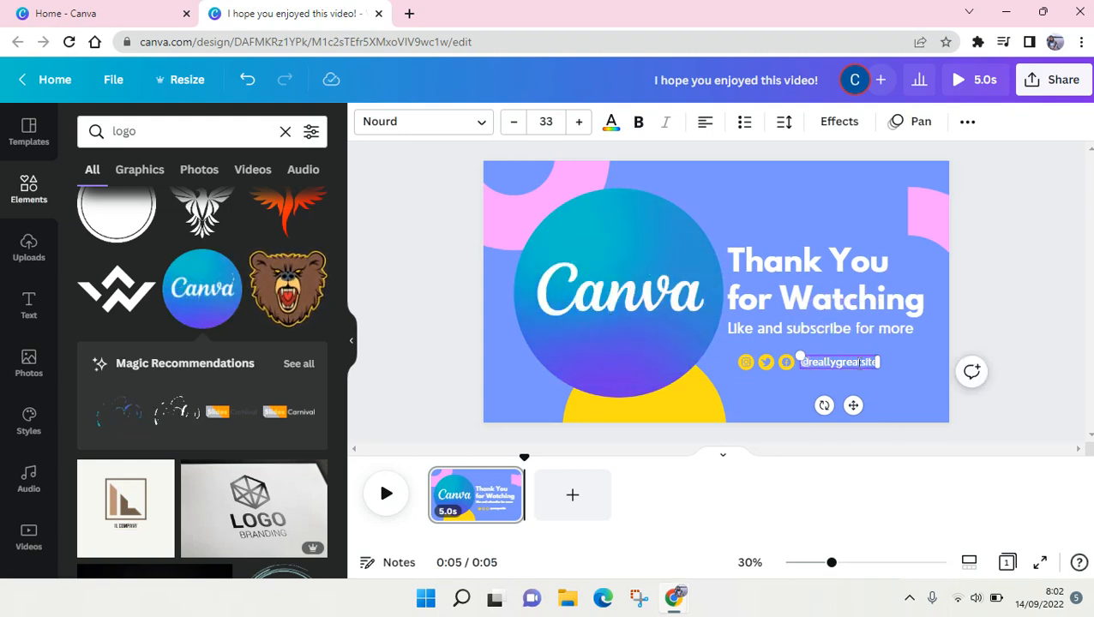
drag(860, 363, 881, 363)
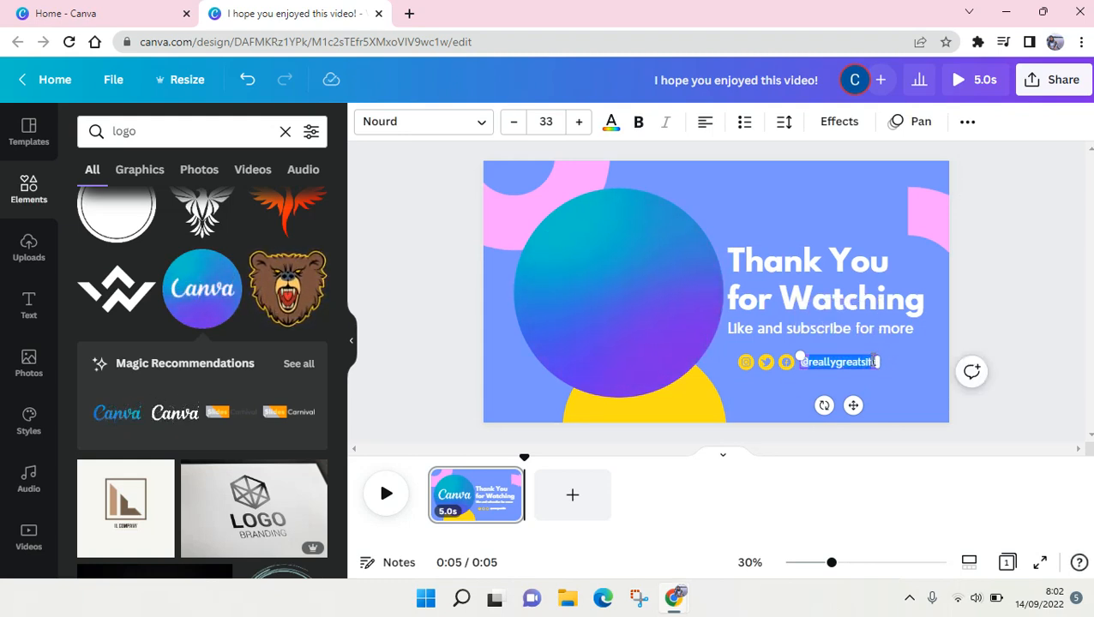
Try a pink brand kit colour on the page background and switch it back to the document's blue
click(937, 313)
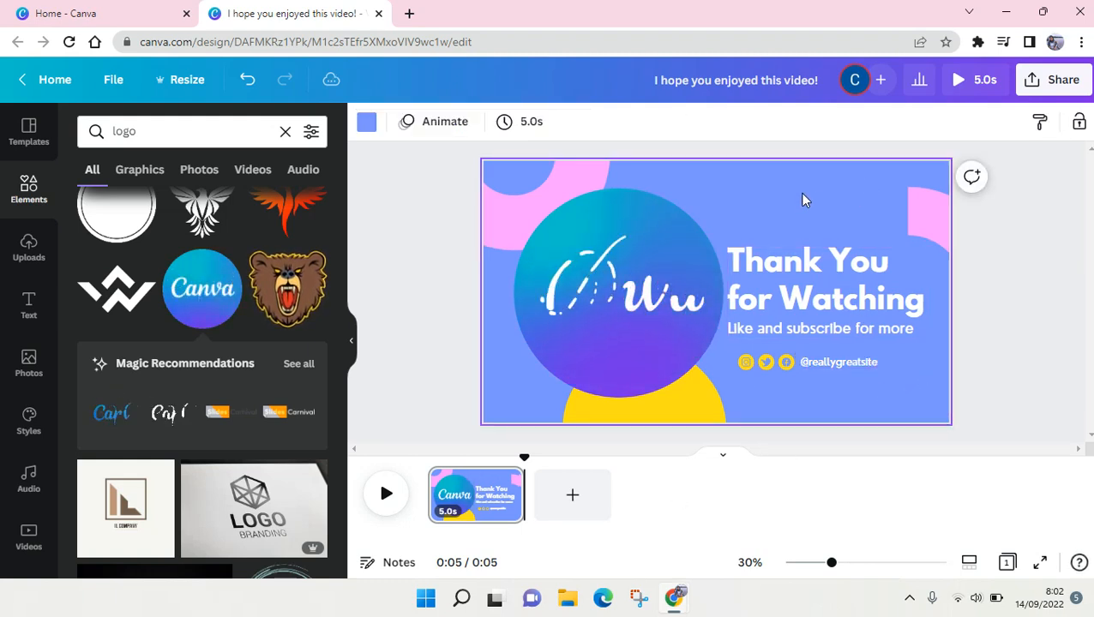
click(366, 121)
click(94, 319)
click(138, 206)
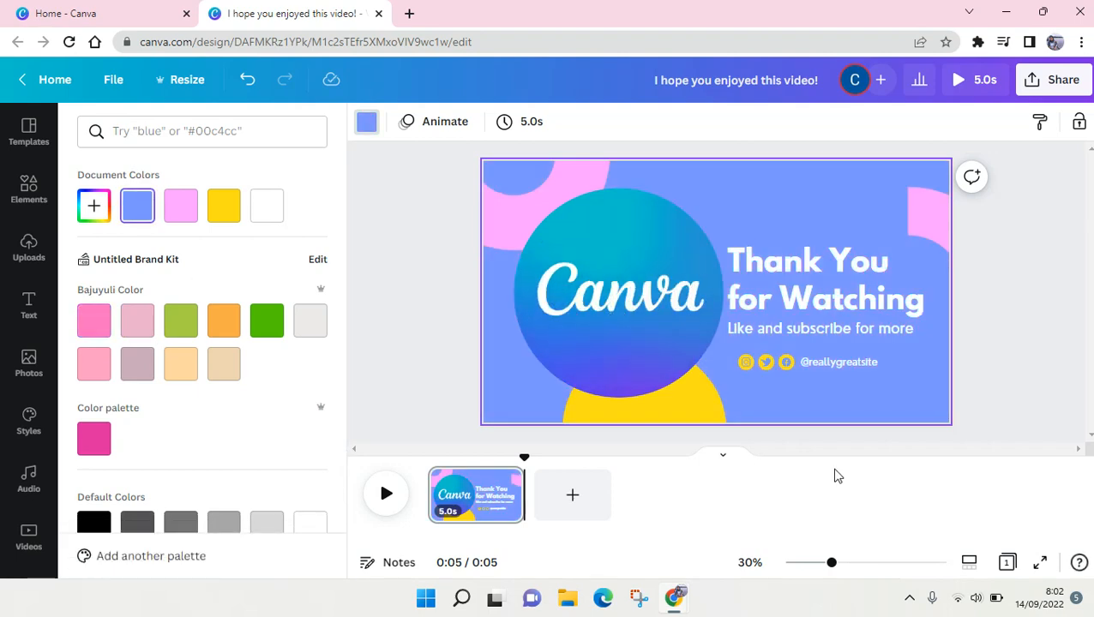
Recolor the yellow half-circle beneath the logo to the light pink used by the other decorative shapes
click(693, 396)
click(591, 409)
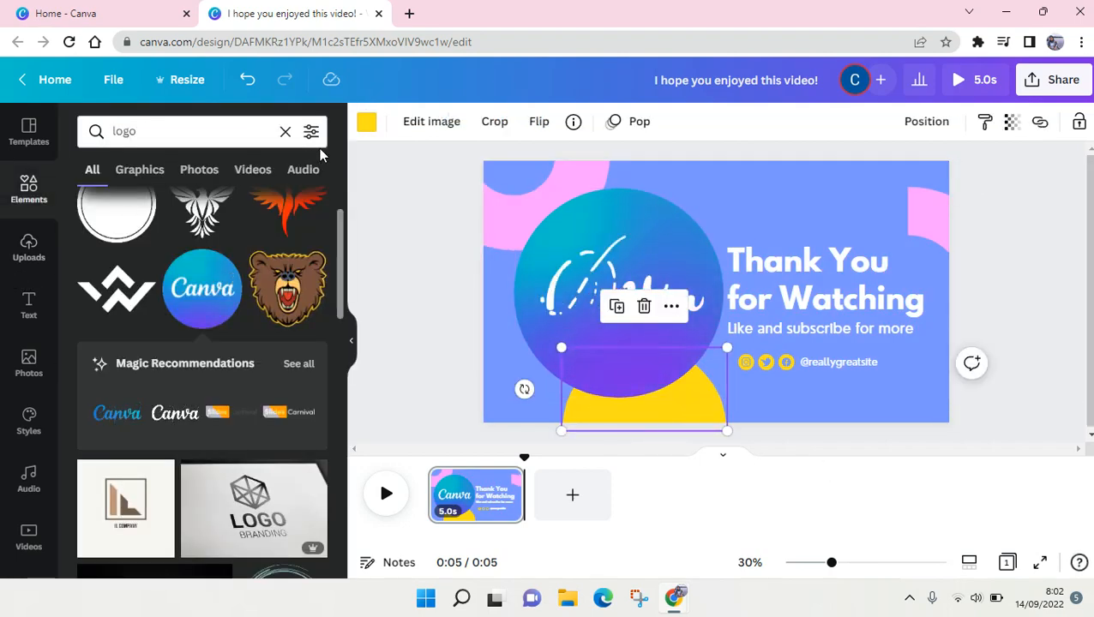
click(367, 128)
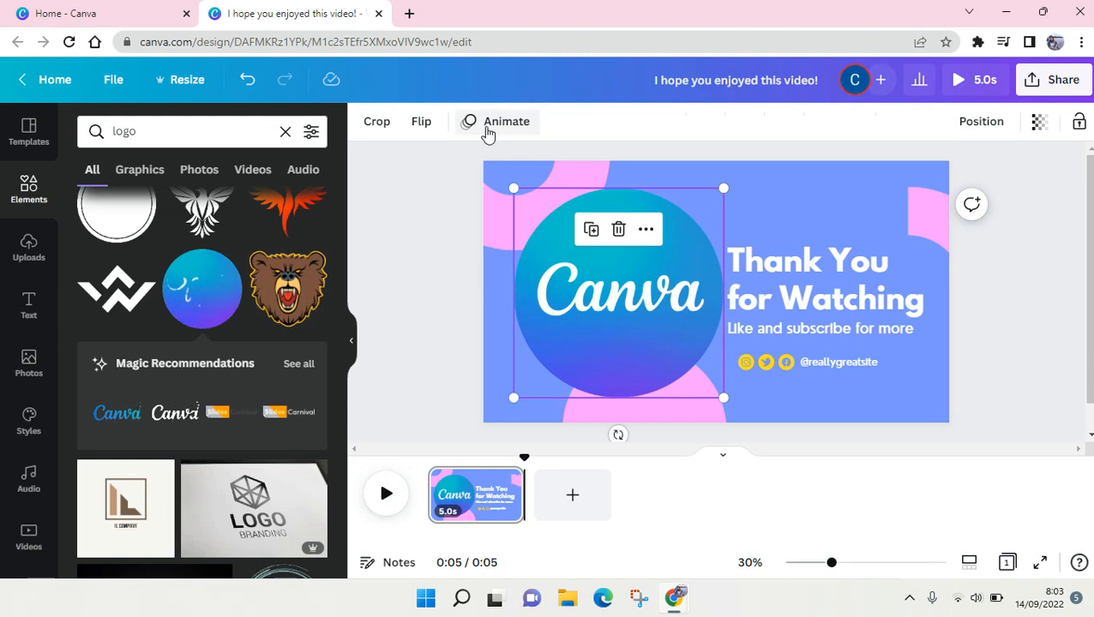
Apply the Pop element animation to the Canva logo on enter and play the page to preview it
click(485, 129)
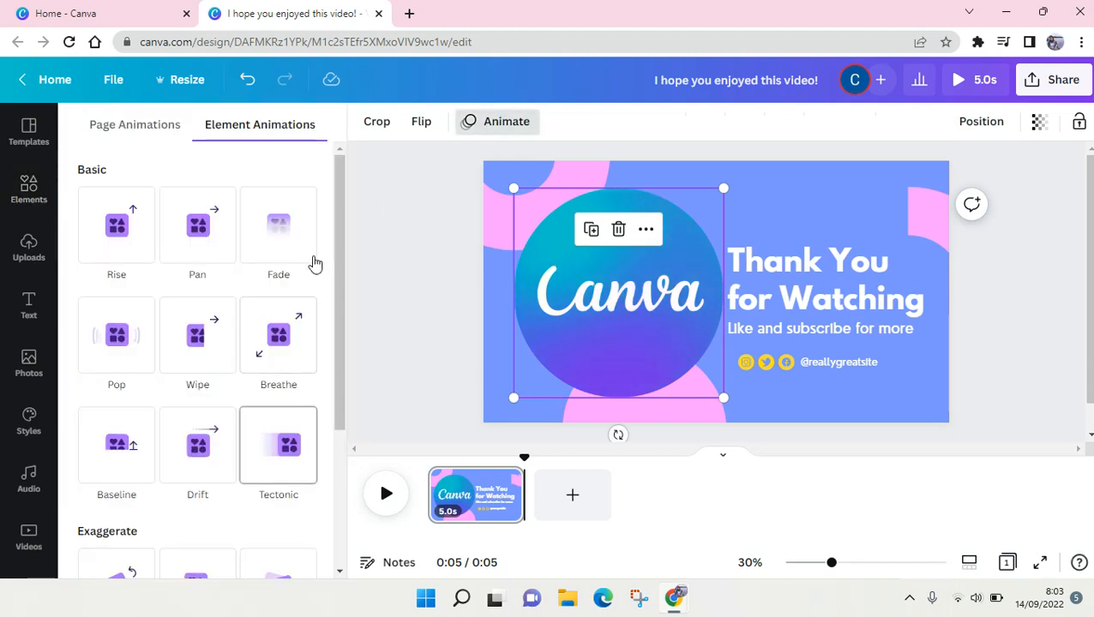
click(100, 387)
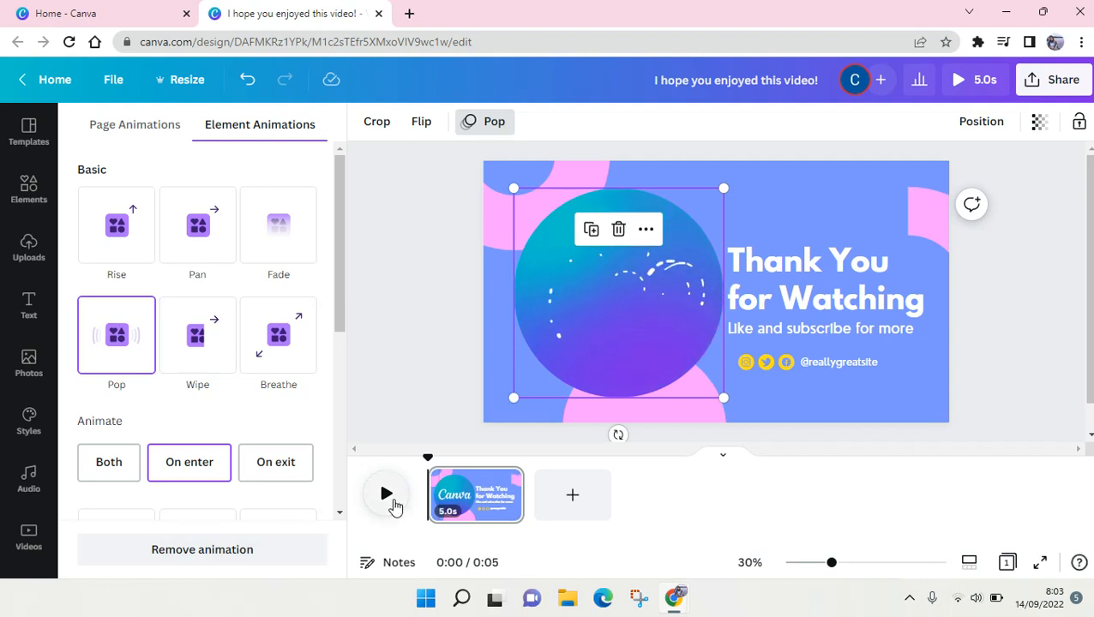
click(386, 495)
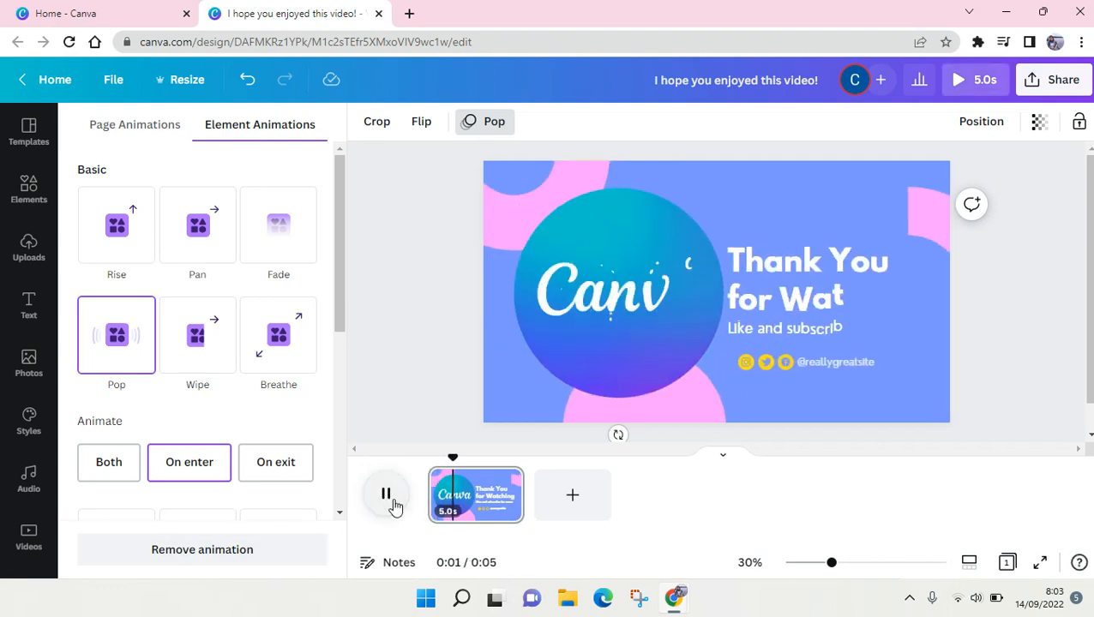